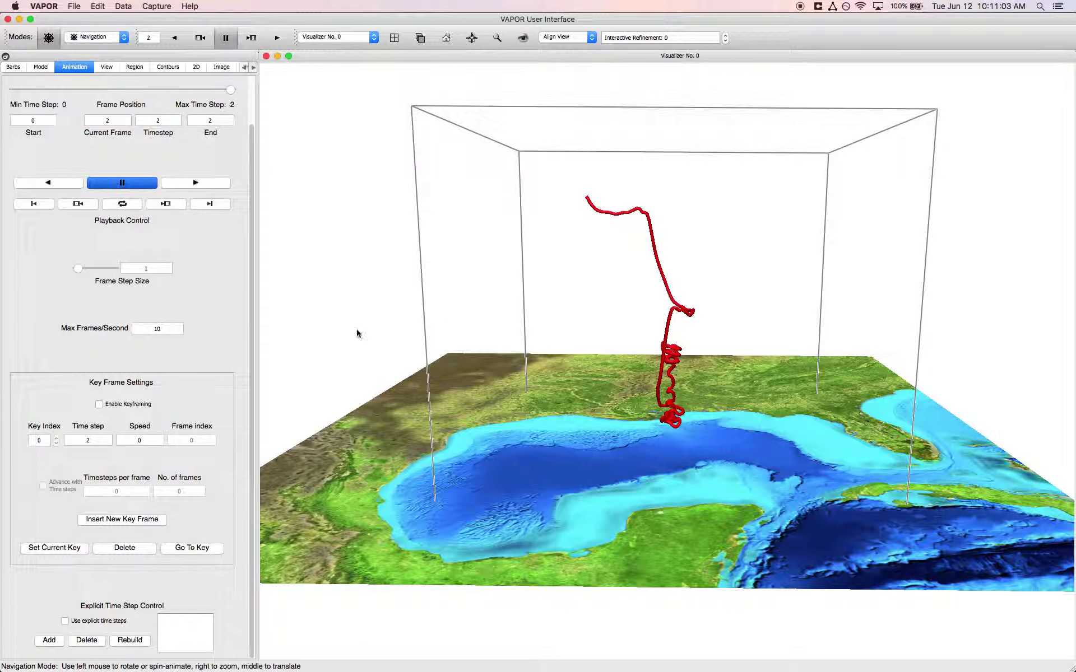
# Toggle the rendering of the Image renderer's Instance: 1 off and back on to check the terrain image.
pyautogui.click(252, 67)
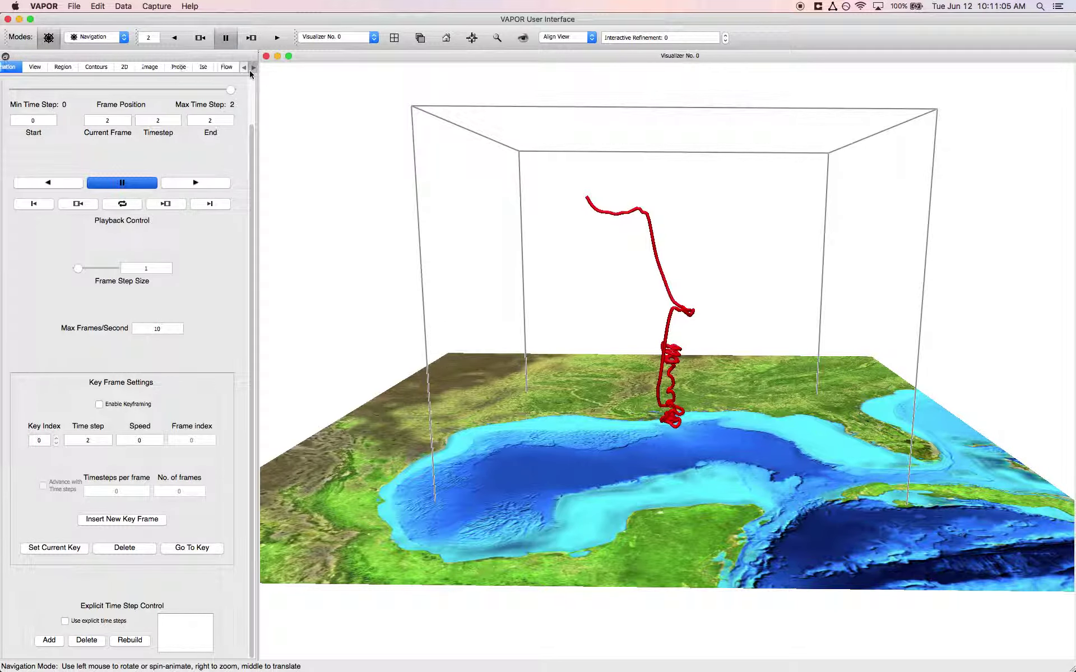
pyautogui.click(251, 69)
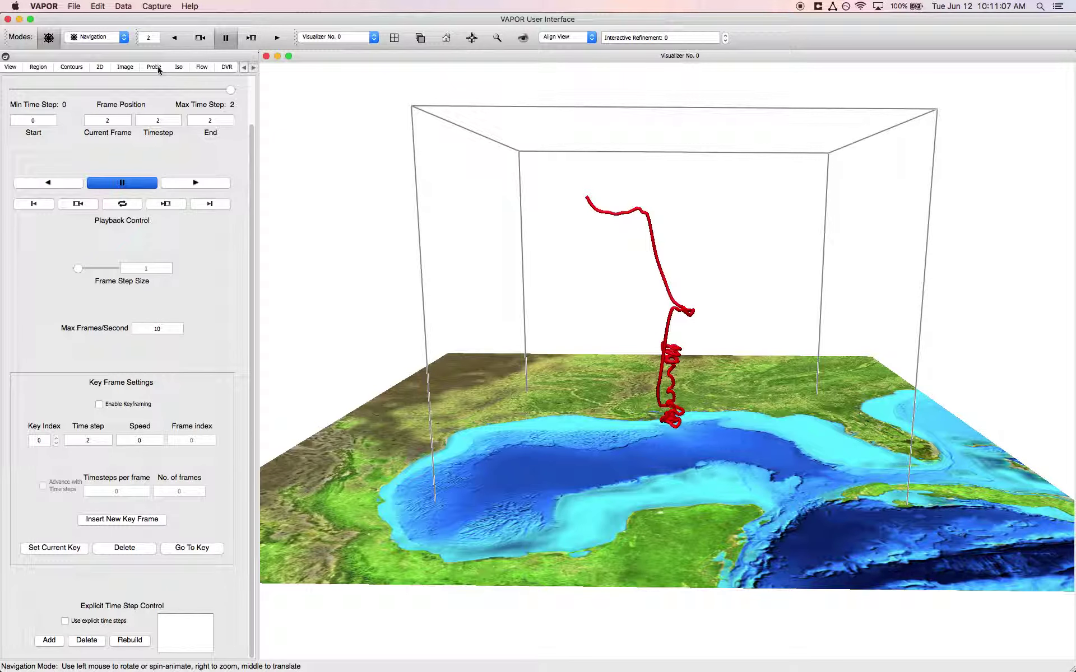
pyautogui.click(126, 67)
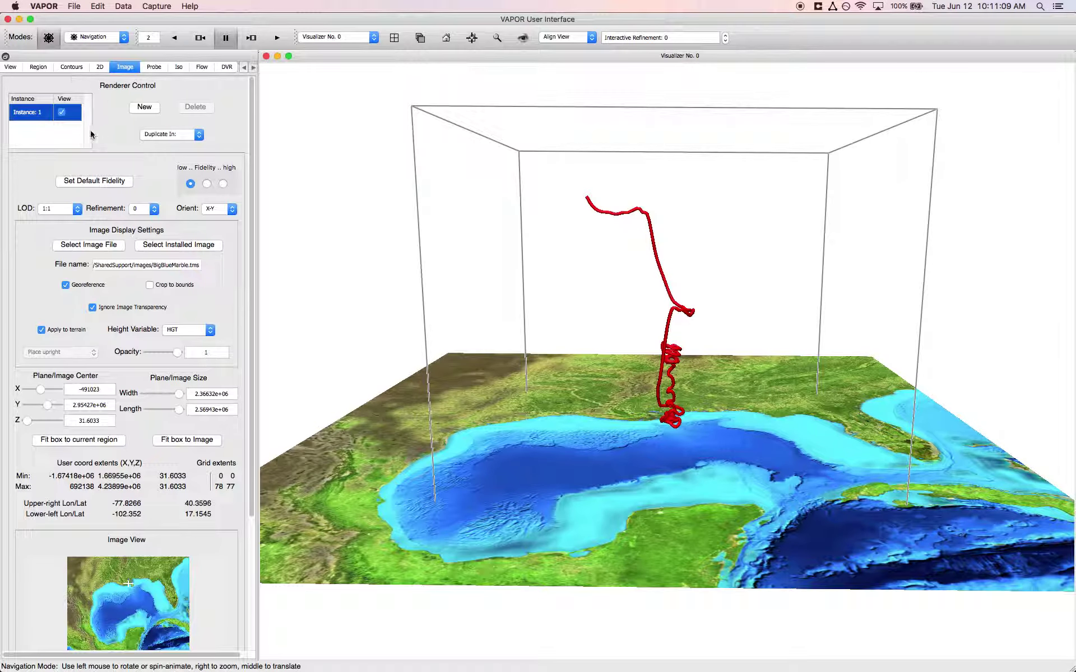
pyautogui.click(62, 113)
pyautogui.click(62, 113)
pyautogui.click(62, 113)
pyautogui.click(62, 112)
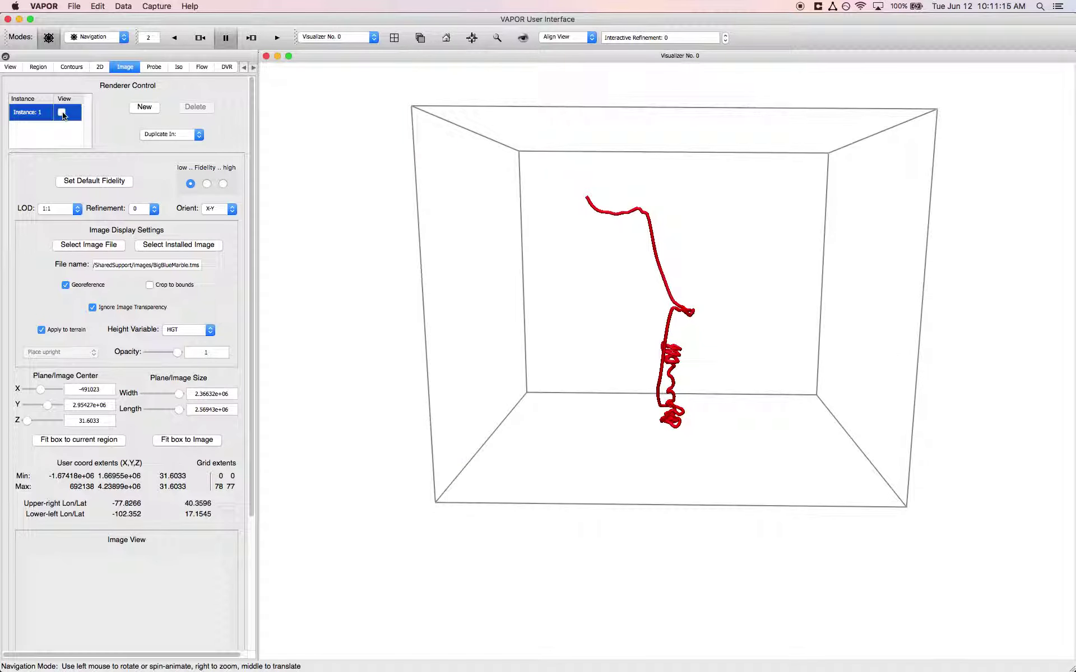
# Toggle the rendering of the Flow renderer's Instance: 1 off and back on to check the red streamline.
pyautogui.click(201, 67)
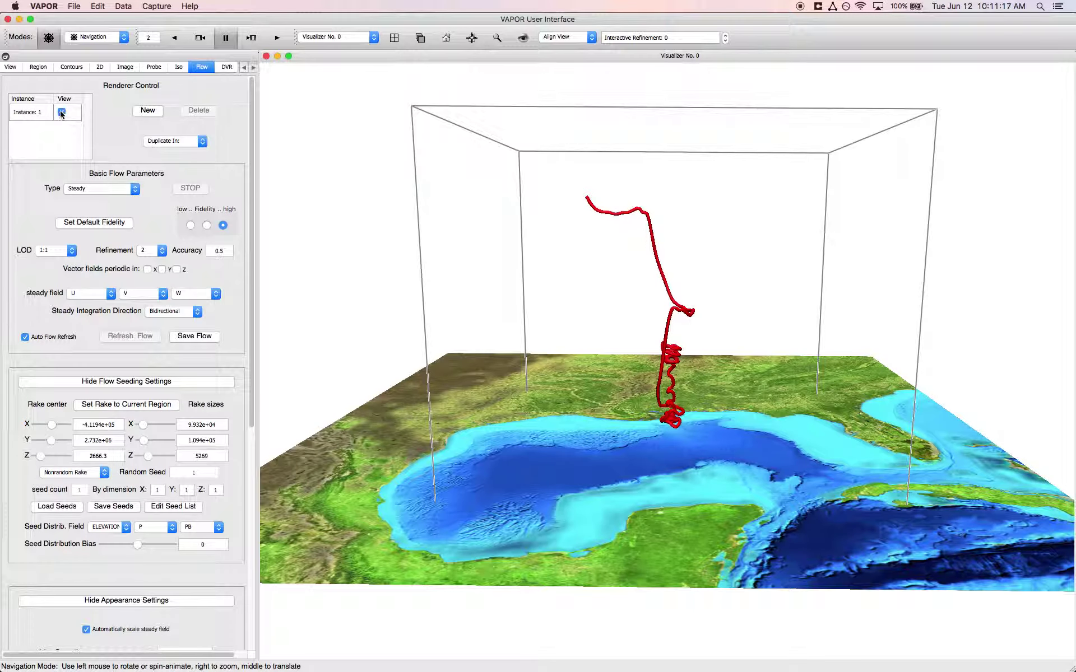
pyautogui.click(62, 113)
pyautogui.click(62, 113)
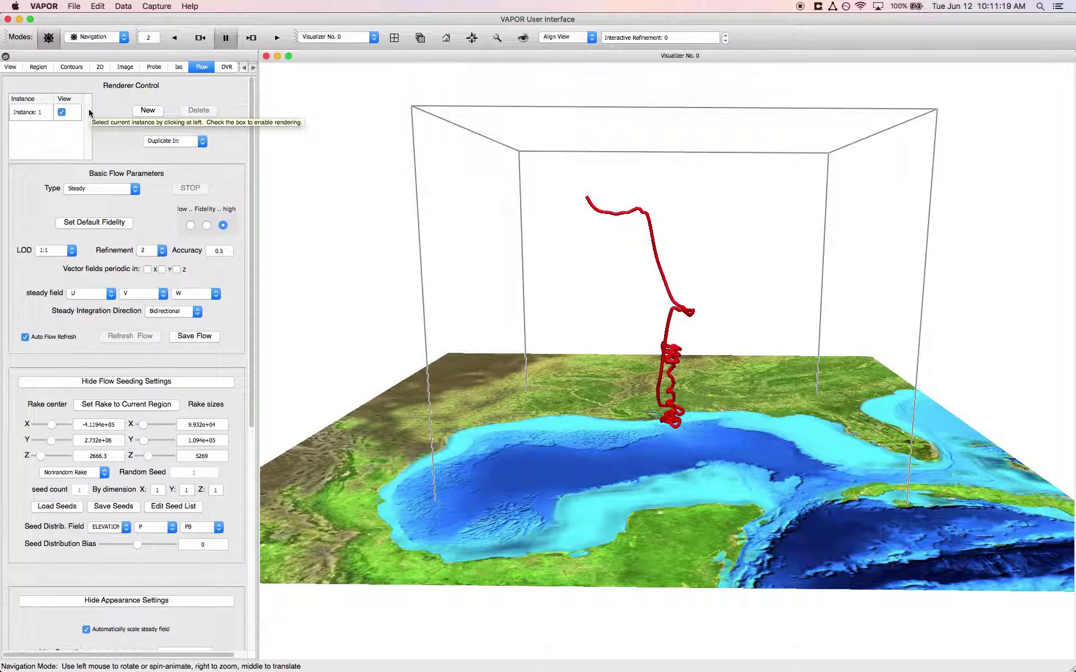
# Return to the animation settings and store a slightly lowered view of the scene as key frame 0.
pyautogui.click(244, 67)
pyautogui.click(245, 67)
pyautogui.click(245, 67)
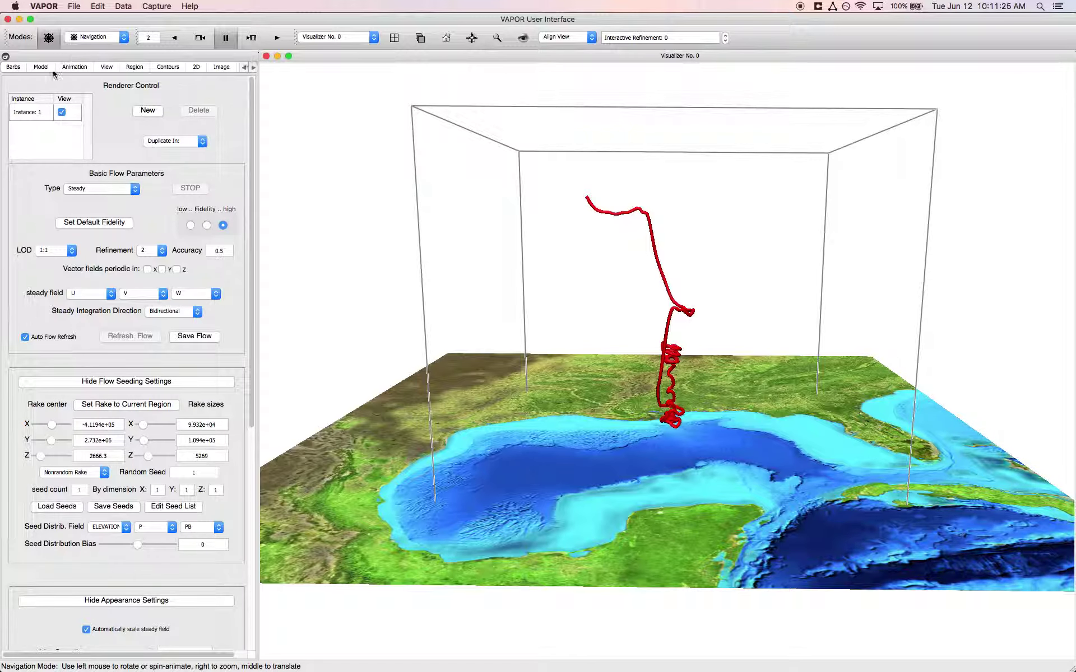
pyautogui.click(83, 68)
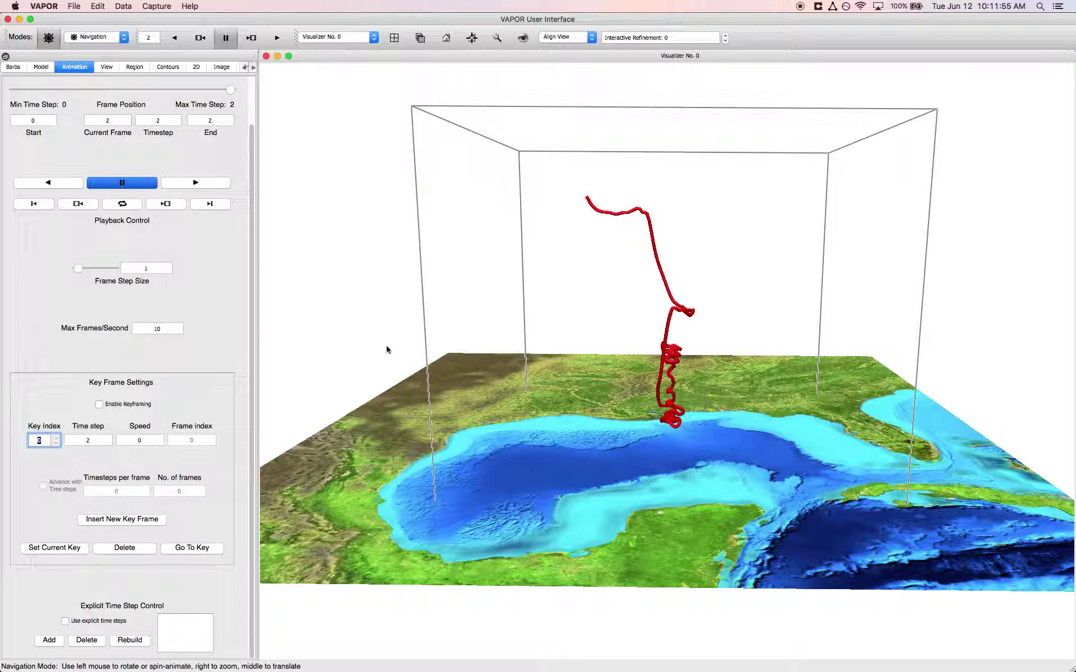
pyautogui.moveTo(646, 396); pyautogui.dragTo(689, 291)
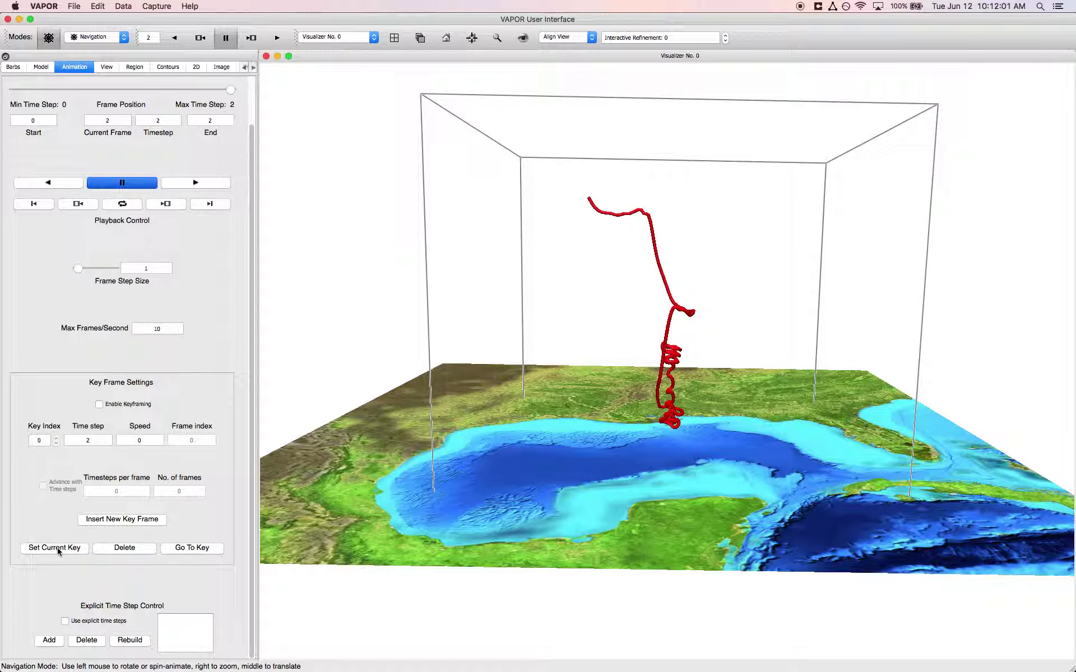
pyautogui.click(59, 552)
# Rotate the scene to look across the Gulf from the west, and insert and set this viewpoint as key frame 1.
pyautogui.moveTo(610, 345)
pyautogui.mouseDown()
pyautogui.moveTo(622, 332)
pyautogui.moveTo(560, 395)
pyautogui.moveTo(621, 355)
pyautogui.moveTo(594, 337)
pyautogui.moveTo(664, 335)
pyautogui.moveTo(735, 363)
pyautogui.moveTo(617, 360)
pyautogui.mouseUp()
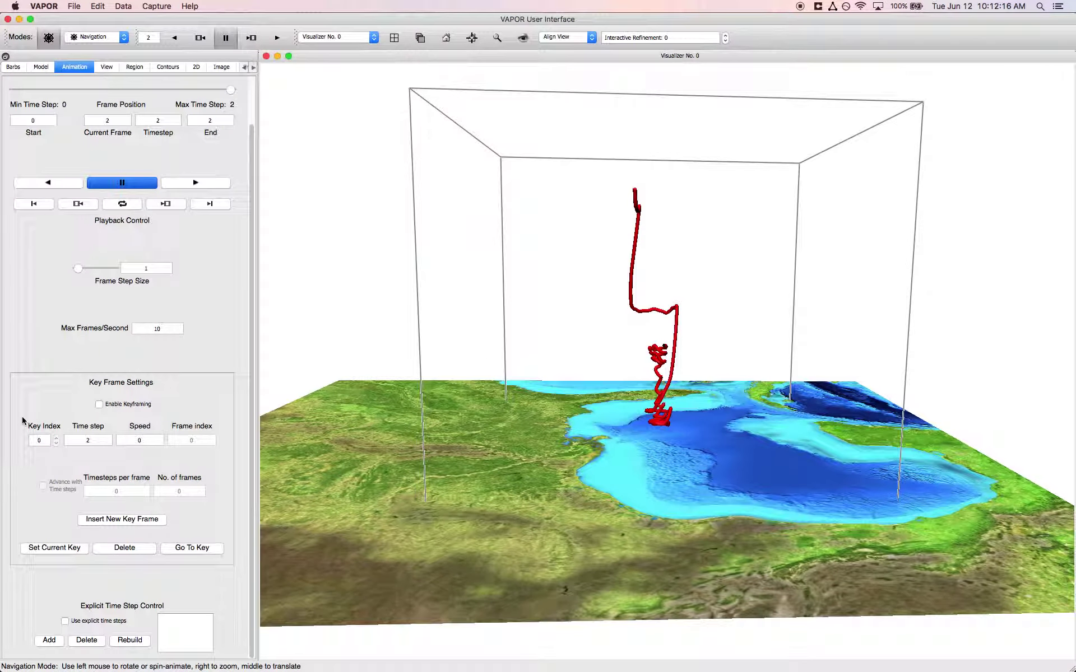
pyautogui.click(98, 521)
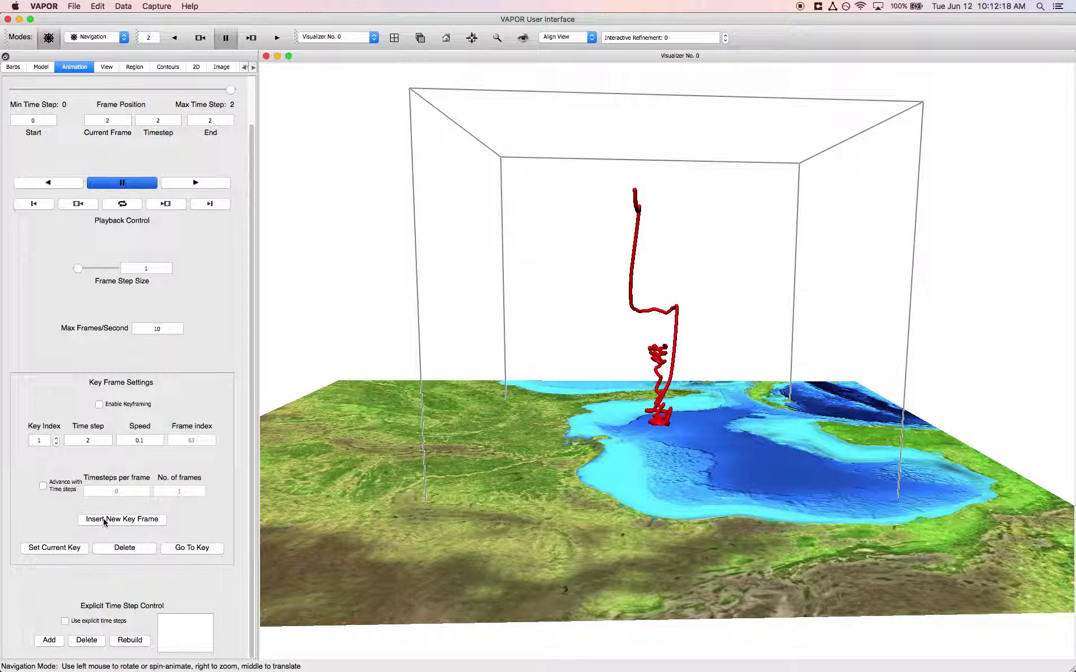
pyautogui.doubleClick(42, 440)
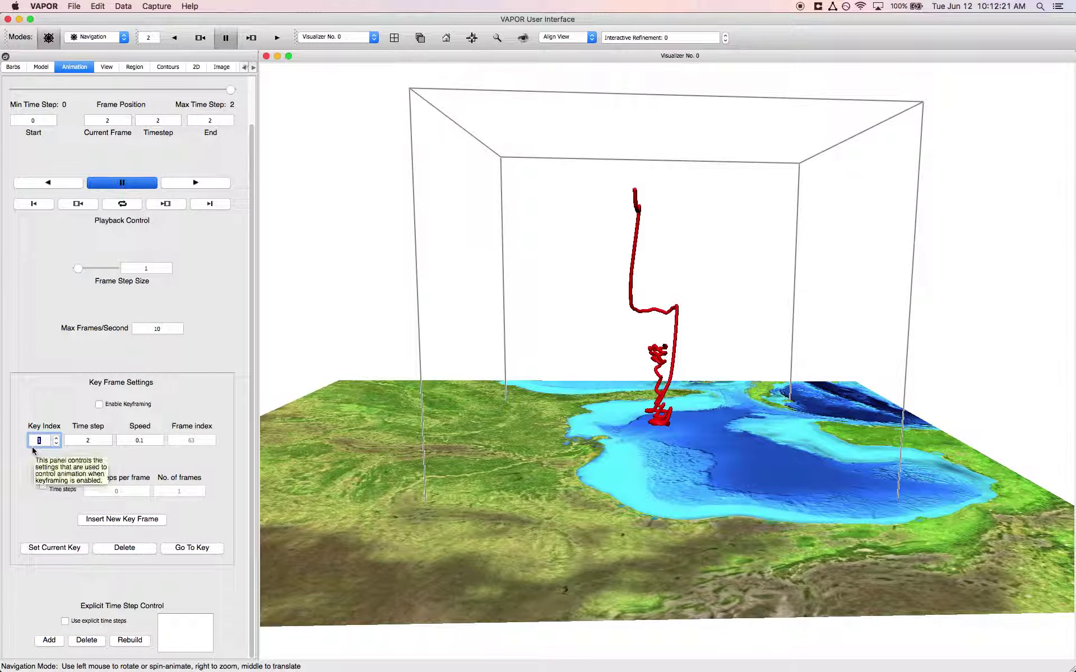
pyautogui.click(55, 548)
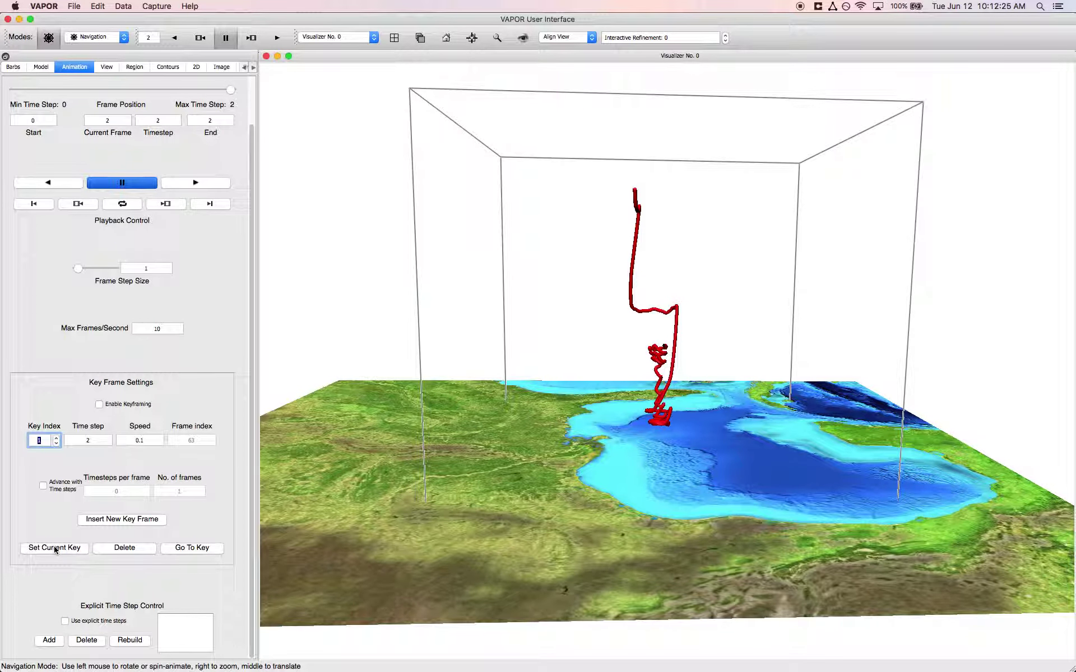
# Tilt the scene to a top-down view, and insert and set this viewpoint as key frame 2.
pyautogui.click(46, 441)
pyautogui.moveTo(673, 208); pyautogui.dragTo(672, 454)
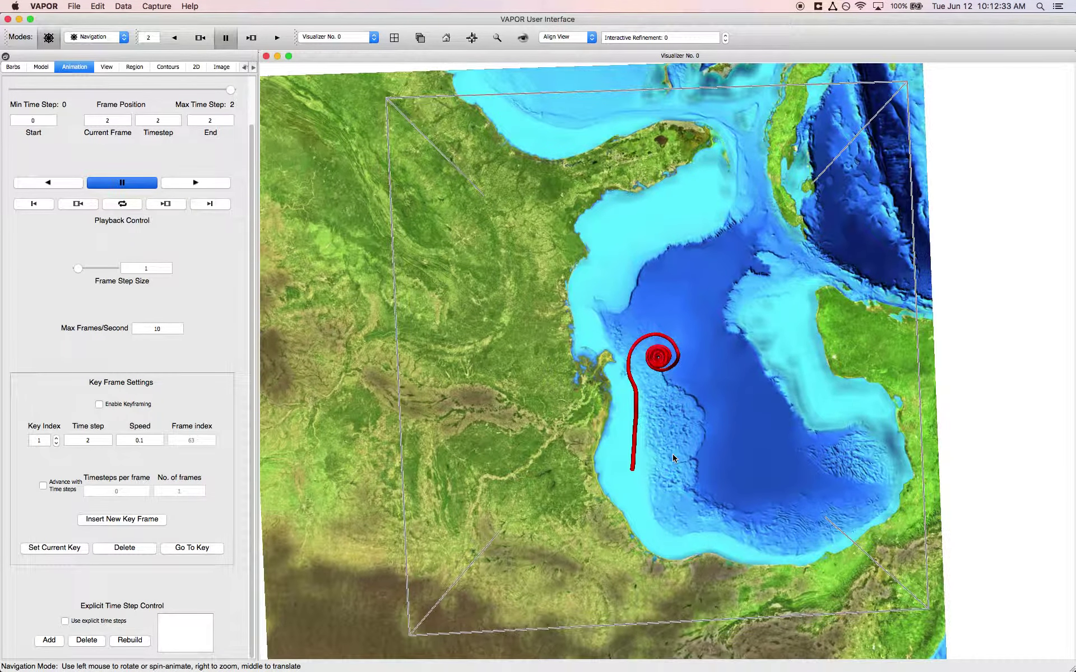
pyautogui.click(107, 520)
pyautogui.click(47, 552)
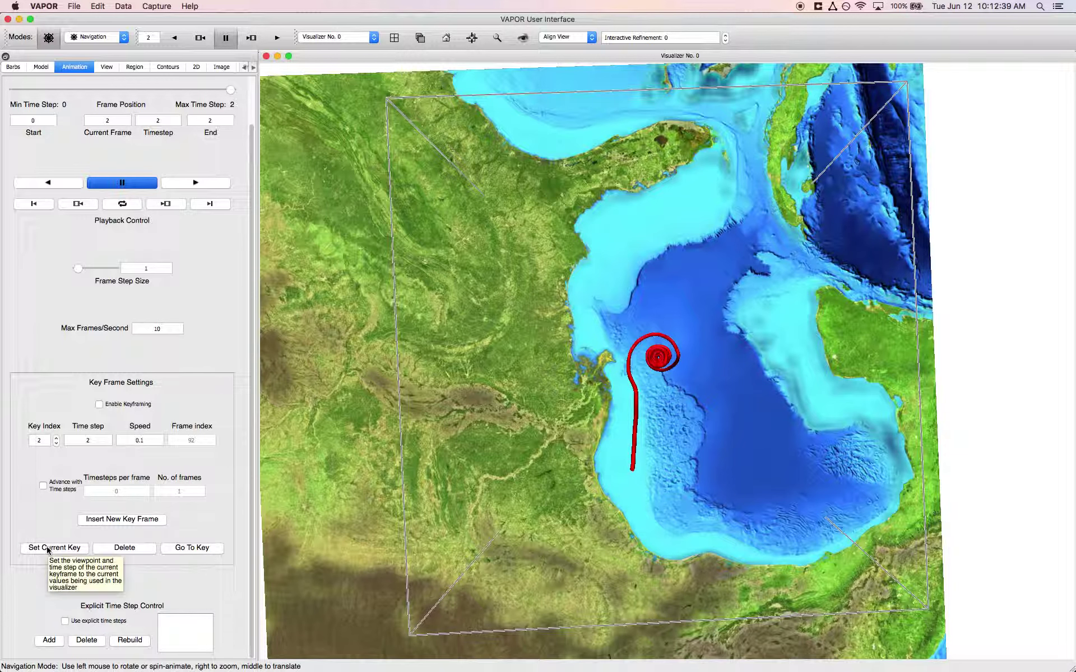
# Select key index 0 and bring the scene back to that key frame's viewpoint.
pyautogui.click(56, 443)
pyautogui.click(56, 444)
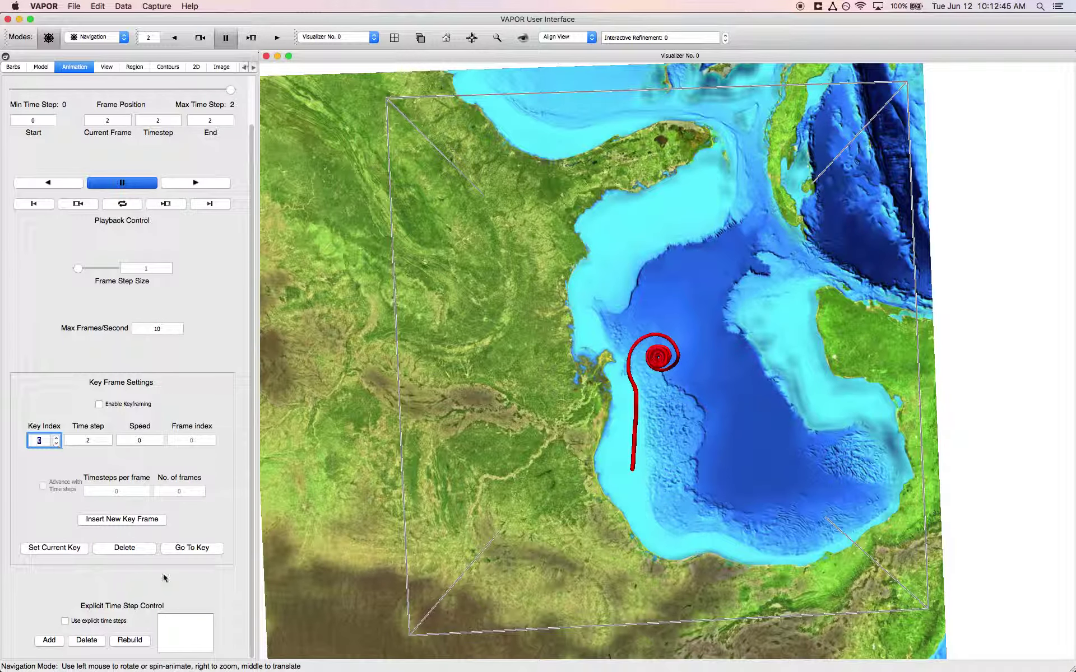
pyautogui.click(181, 548)
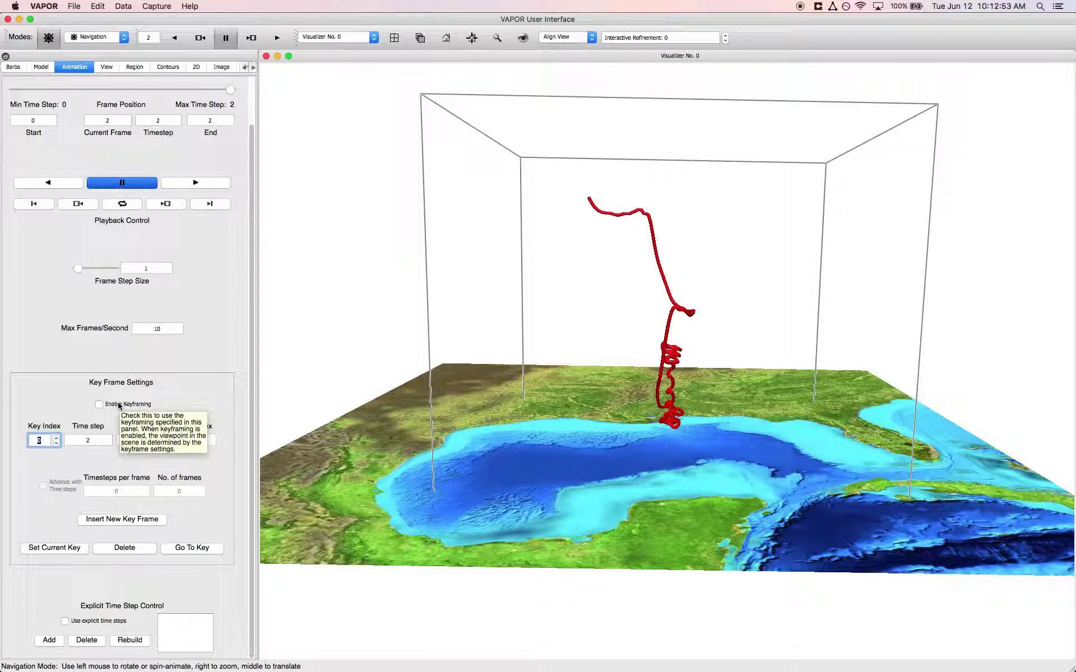
# Enable keyframing and play the camera animation forward through all key frames.
pyautogui.click(126, 405)
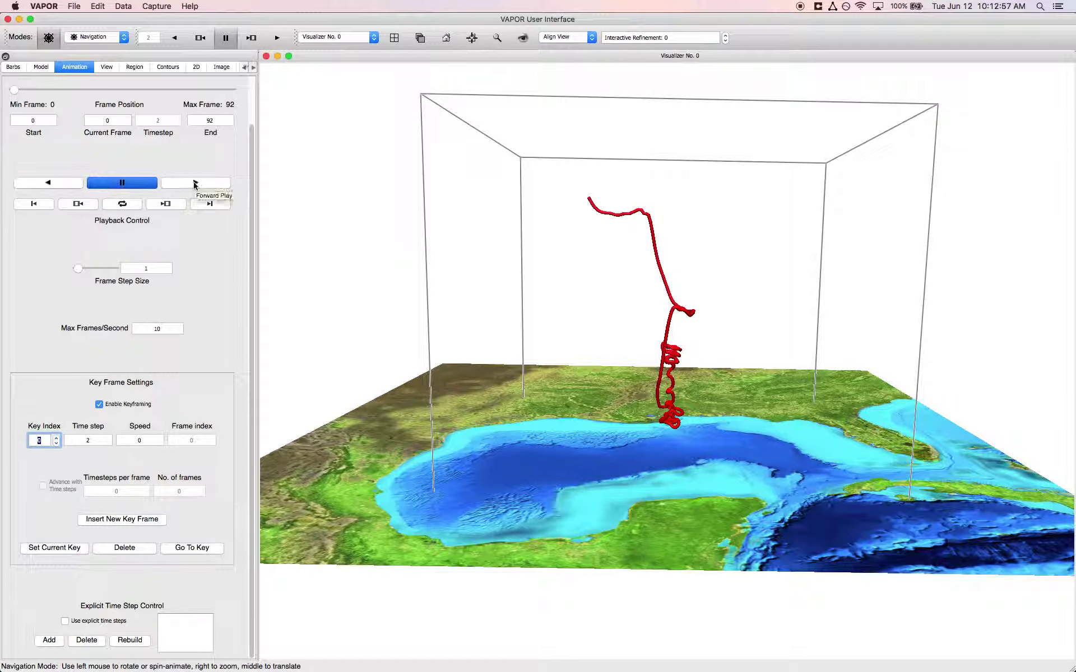
pyautogui.click(195, 183)
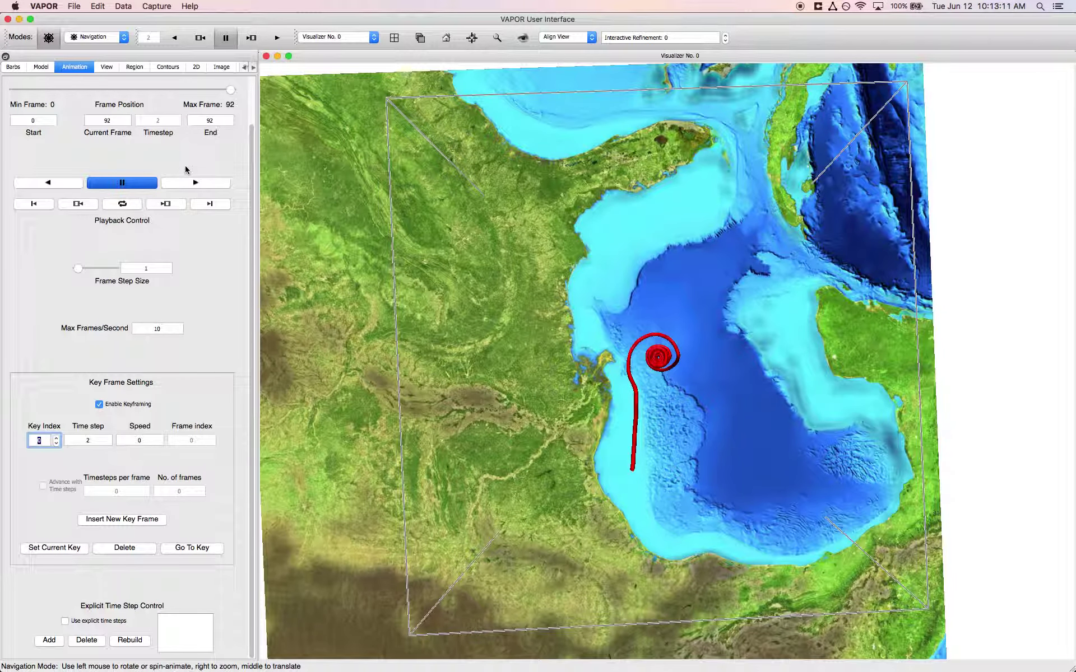
# Try to begin an image capture sequence in Visualizer No. 0 with the first file named Untitled.
pyautogui.click(164, 7)
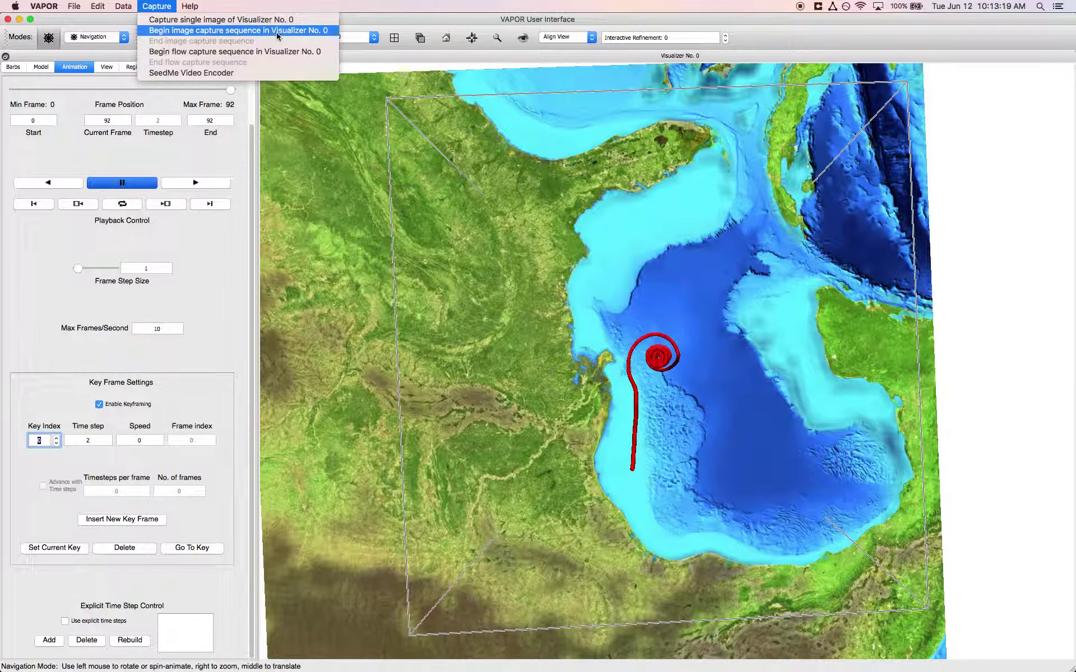
pyautogui.click(307, 31)
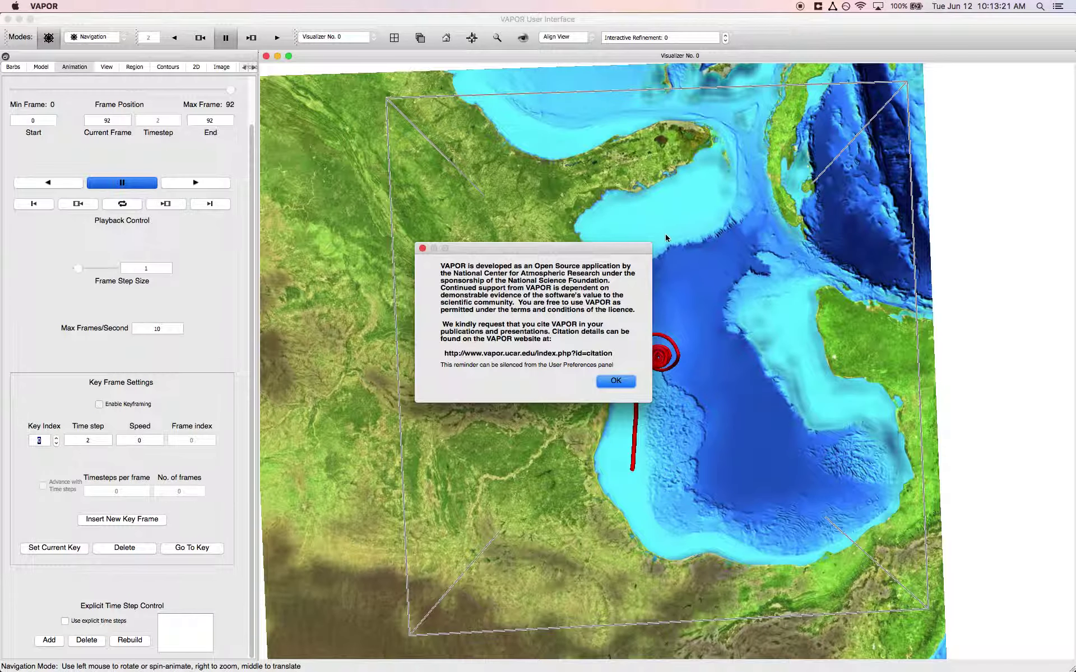
pyautogui.click(617, 383)
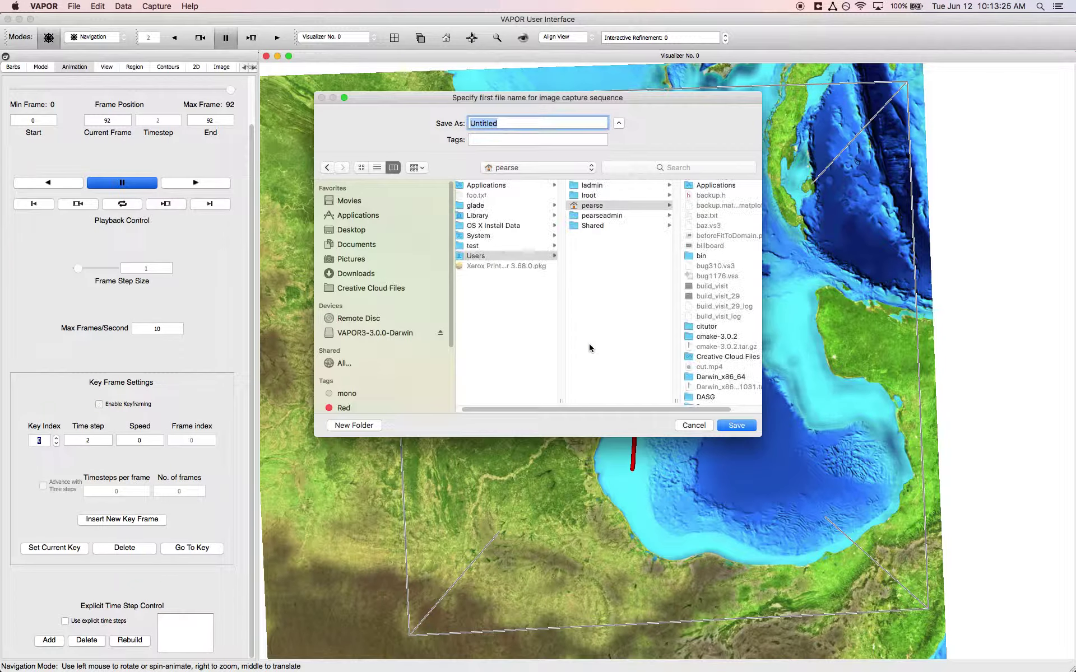
pyautogui.click(515, 123)
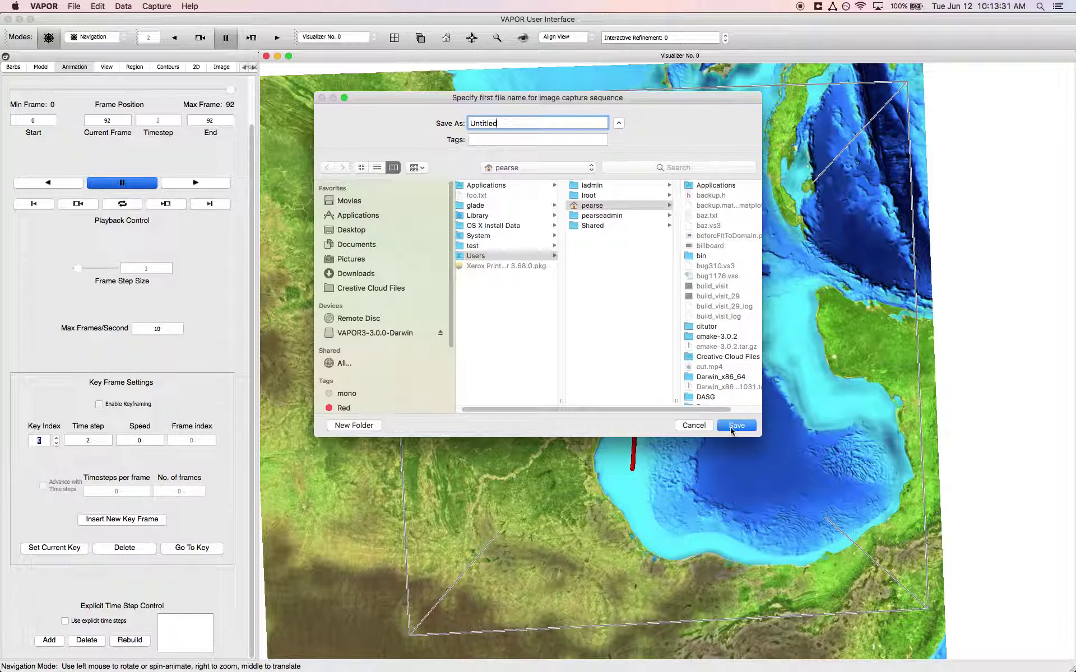
pyautogui.click(732, 428)
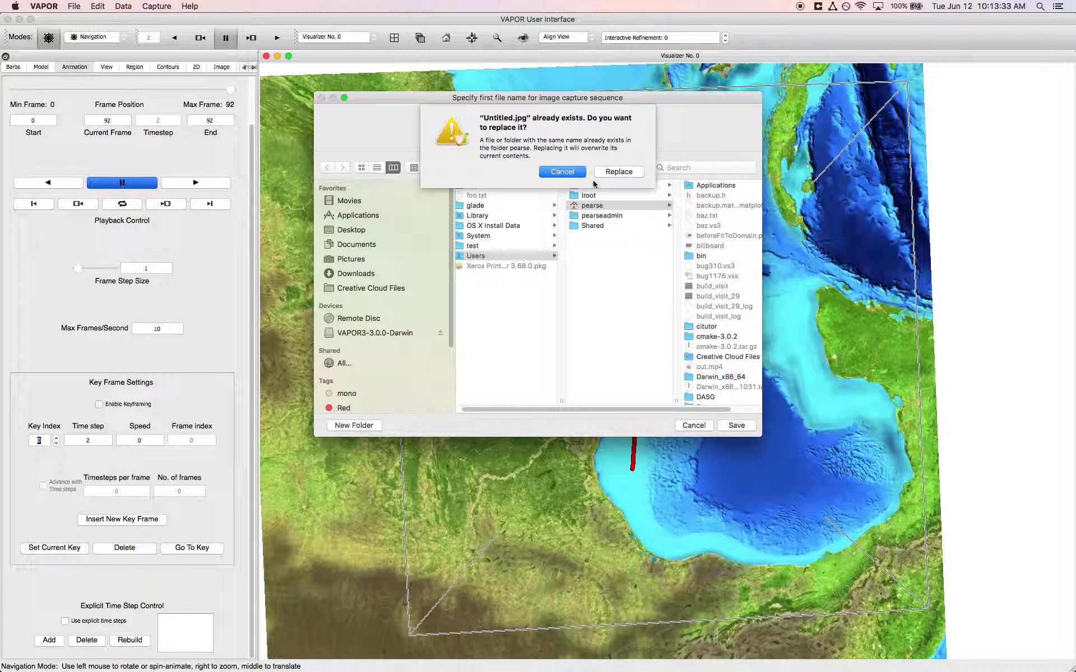
pyautogui.click(577, 173)
pyautogui.click(694, 426)
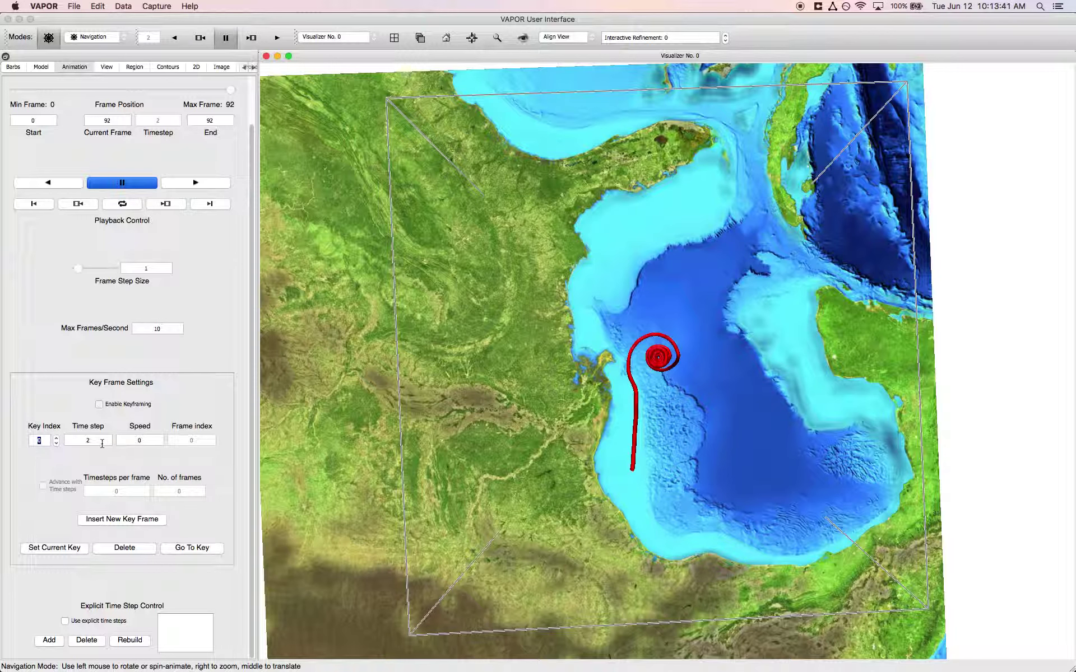
# Open the time step and speed values of key frame 0 for editing.
pyautogui.click(71, 440)
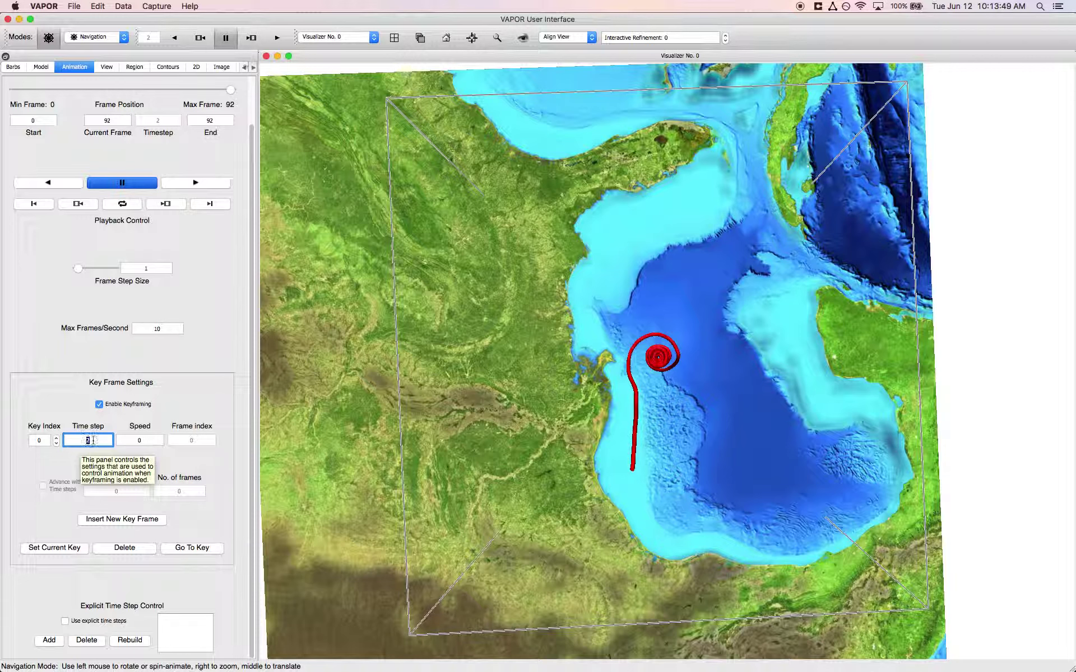
pyautogui.click(108, 440)
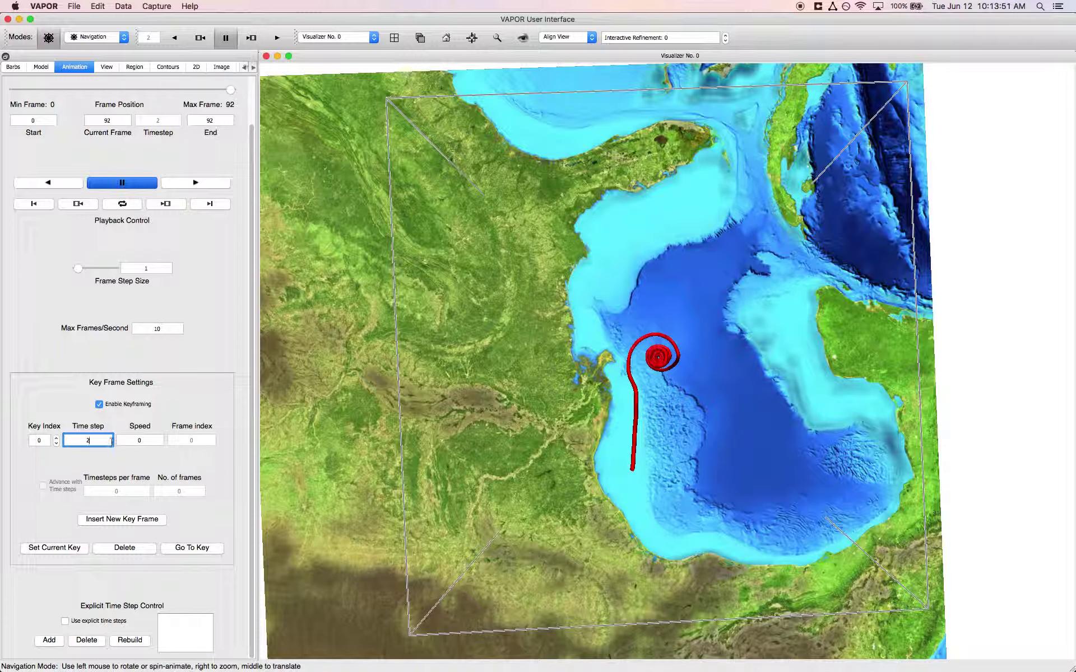
pyautogui.doubleClick(142, 441)
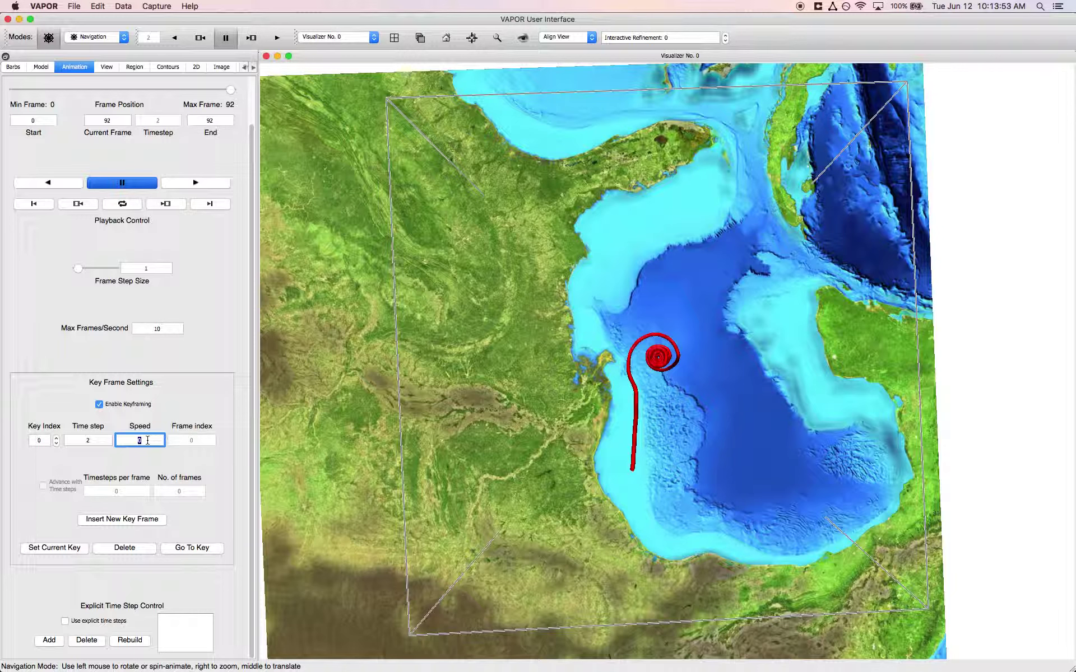